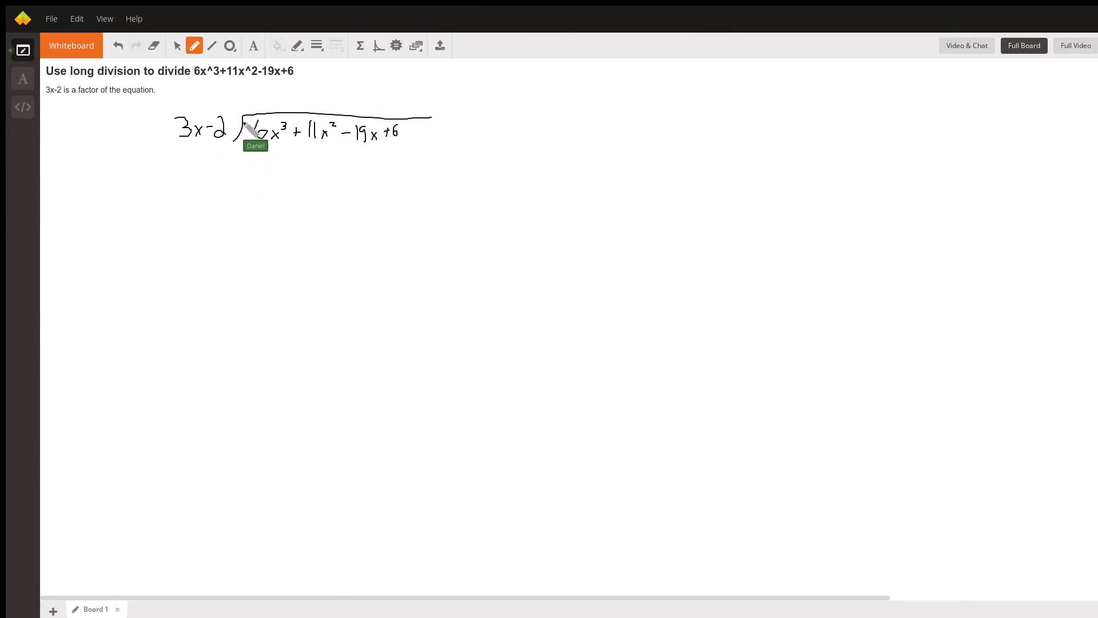
- Underline the divisor's leading 3 and write 2x² as the first quotient term above 6x³
left_click_drag(181, 143, 272, 145)
left_click_drag(251, 94, 266, 108)
left_click_drag(273, 99, 274, 109)
- Write −6x³+4x² below, rule a line, and write 0 and 15x²−19x beneath it
mouse_move(264, 148)
left_mouse_down()
mouse_move(256, 159)
mouse_move(278, 150)
left_mouse_up()
left_click_drag(313, 150, 315, 158)
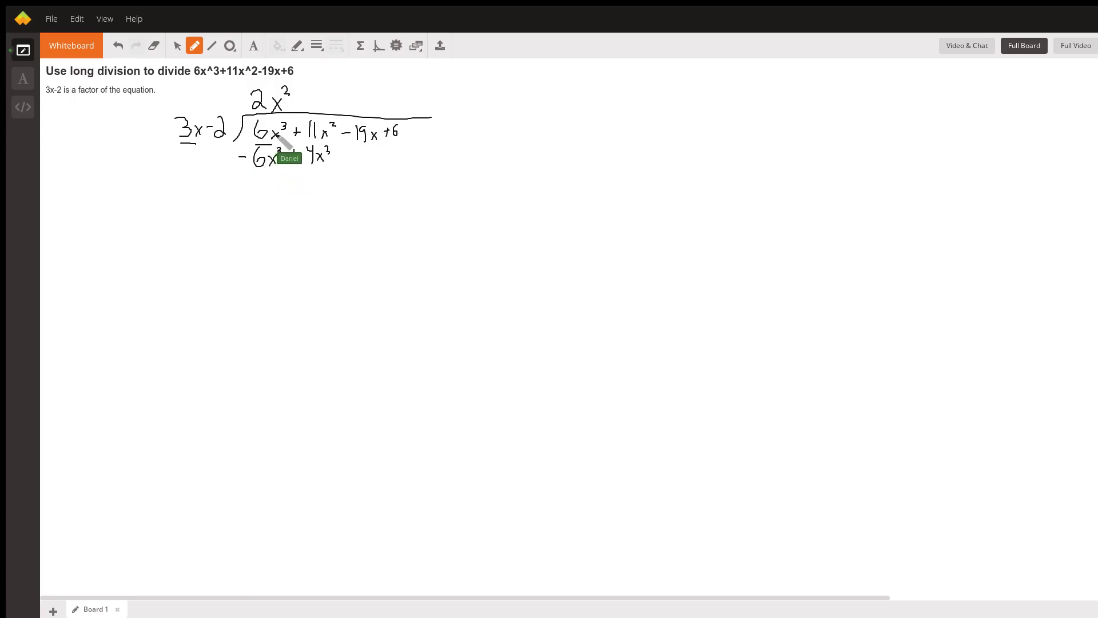
mouse_move(233, 172)
left_mouse_down()
mouse_move(326, 171)
mouse_move(270, 176)
left_mouse_up()
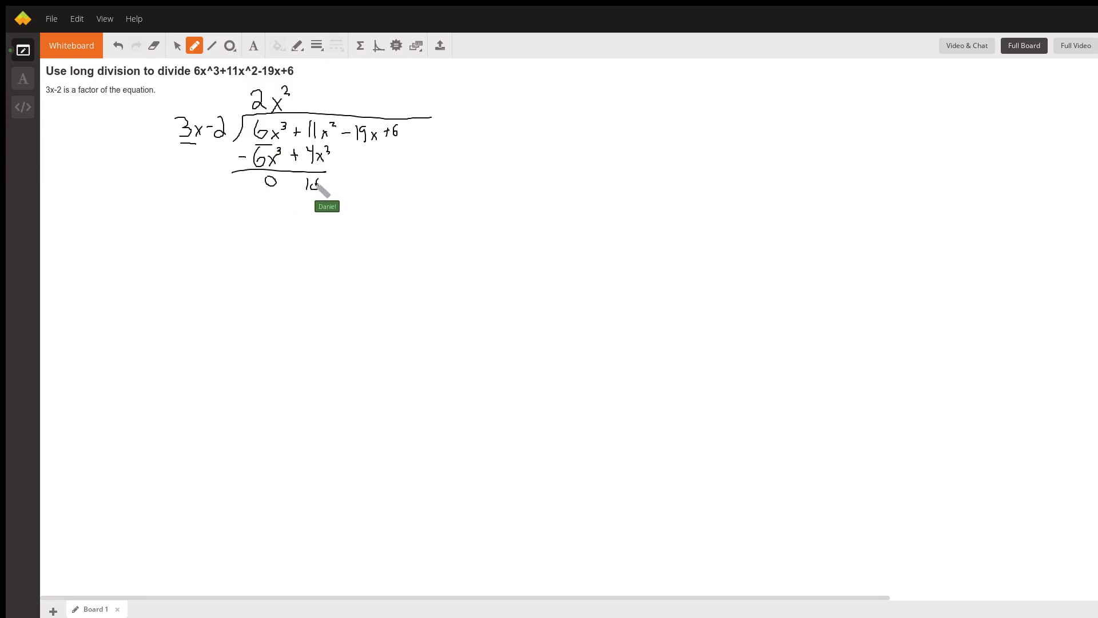
left_click_drag(316, 184, 333, 189)
mouse_move(327, 189)
left_mouse_down()
mouse_move(351, 169)
mouse_move(348, 183)
mouse_move(364, 189)
left_mouse_up()
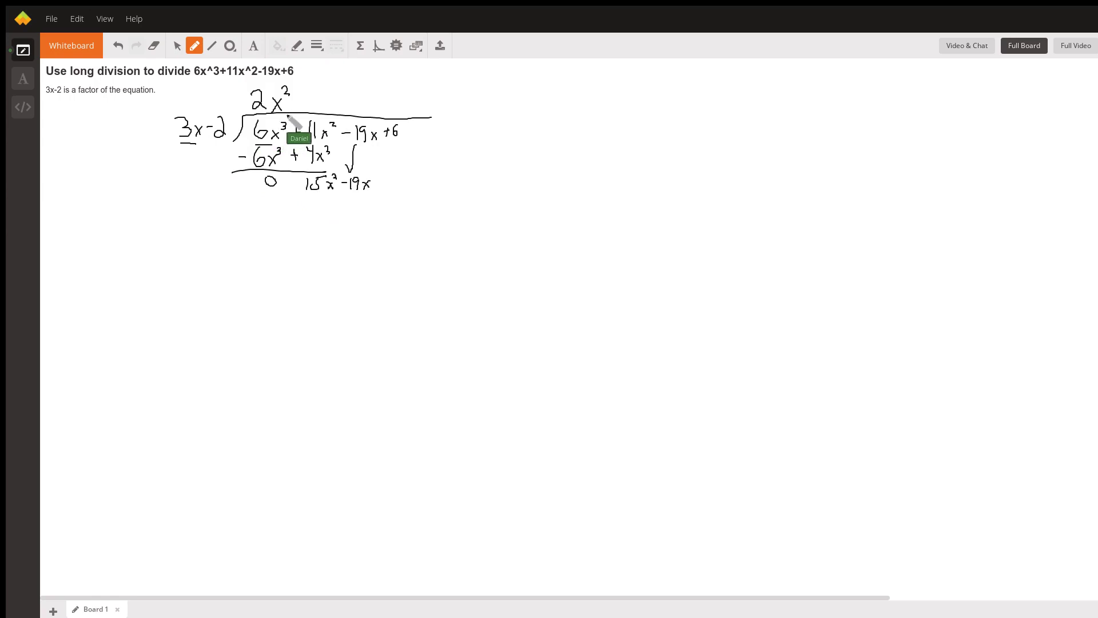
- Append +5x to the quotient after 2x²
left_click_drag(299, 98, 305, 101)
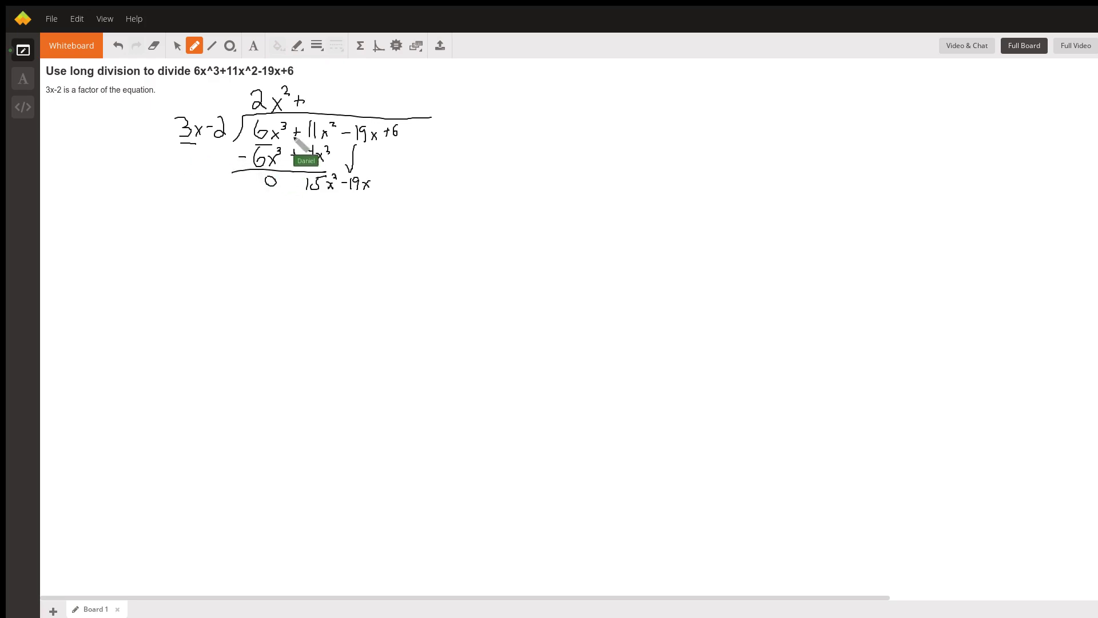
mouse_move(314, 93)
left_mouse_down()
mouse_move(311, 108)
mouse_move(324, 91)
left_mouse_up()
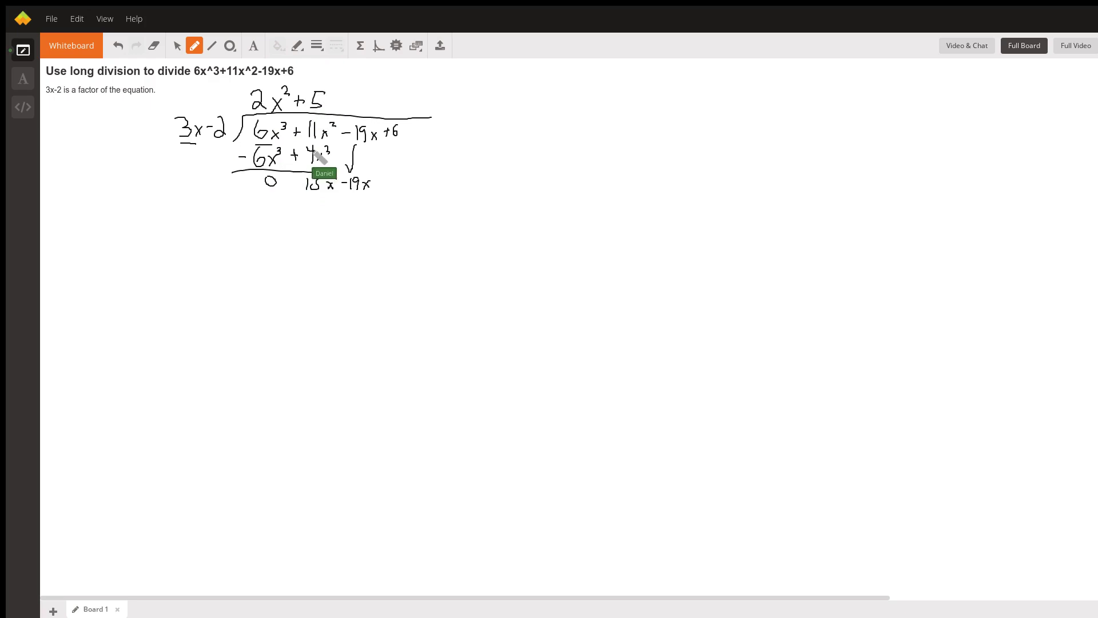
left_click_drag(329, 101, 329, 112)
- Write −15x²+10x under 15x²−19x, underline it, and cross out the cancelled zeros
mouse_move(308, 199)
left_mouse_down()
mouse_move(306, 213)
mouse_move(322, 195)
mouse_move(333, 210)
mouse_move(339, 201)
left_mouse_up()
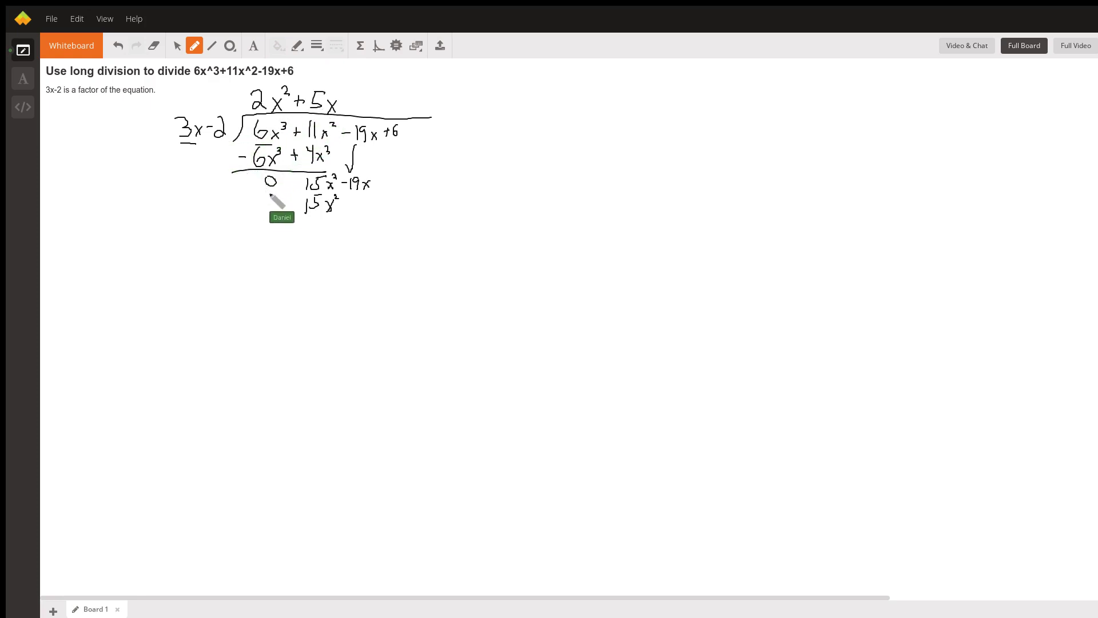
left_click_drag(290, 207, 298, 208)
left_click_drag(354, 201, 362, 212)
left_click_drag(345, 199, 345, 210)
mouse_move(376, 220)
left_mouse_down()
mouse_move(289, 222)
mouse_move(313, 245)
left_mouse_up()
left_click_drag(280, 175, 264, 193)
- Write −9x+6, add −3 to the quotient, subtract its product, and strike the cancelled 9x and 6
mouse_move(361, 227)
left_mouse_down()
mouse_move(362, 240)
mouse_move(395, 234)
left_mouse_up()
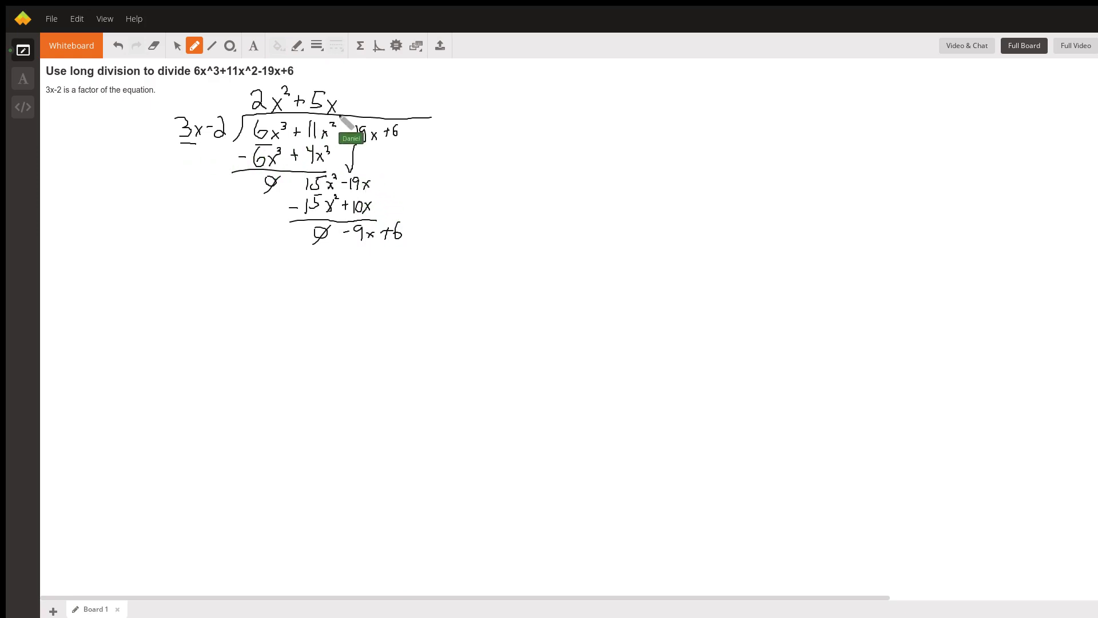
left_click_drag(347, 107, 363, 114)
left_click_drag(343, 255, 385, 263)
left_click_drag(381, 257, 390, 257)
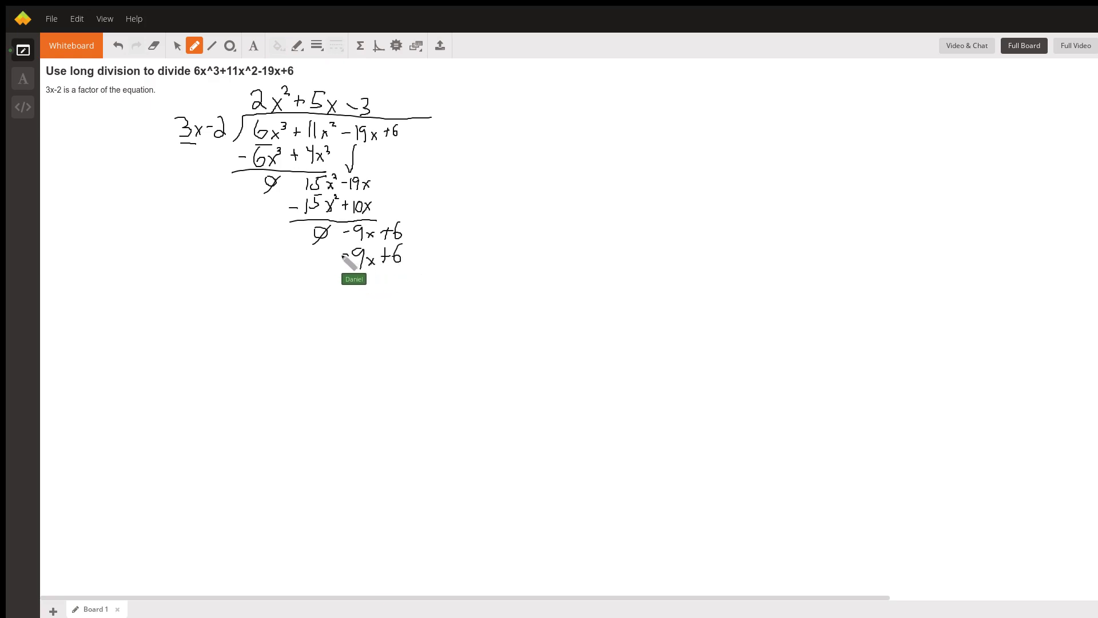
left_click_drag(329, 273, 435, 278)
left_click_drag(310, 259, 388, 263)
mouse_move(379, 219)
left_mouse_down()
mouse_move(367, 249)
mouse_move(393, 256)
mouse_move(387, 288)
left_mouse_up()
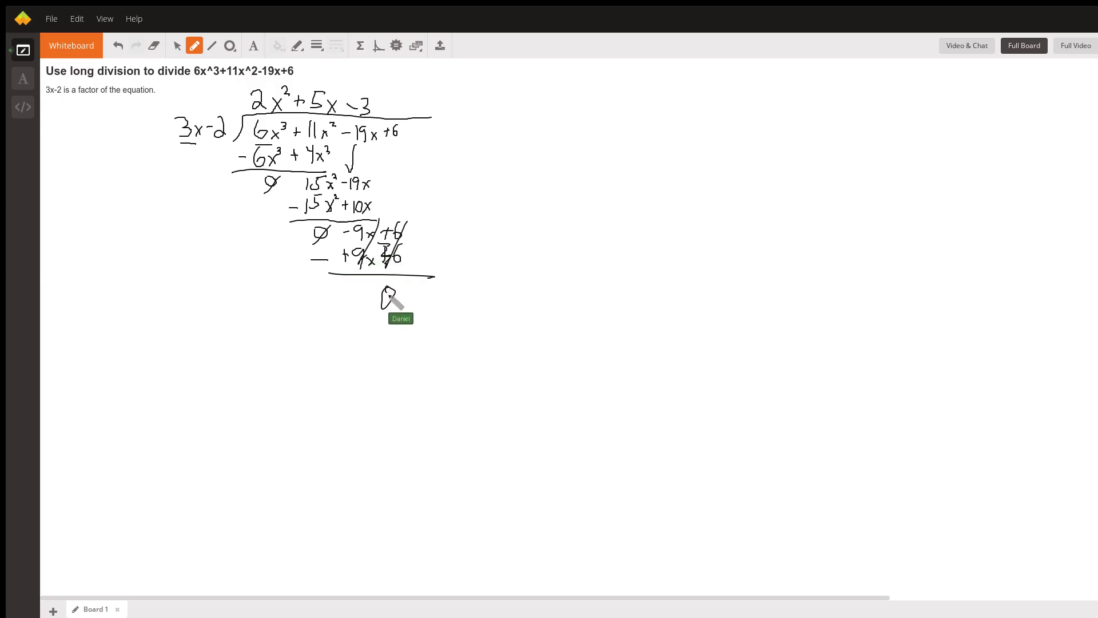
- Handwrite 2x²+5x−3 large beneath the division and draw a rectangle around it
mouse_move(219, 356)
left_mouse_down()
mouse_move(229, 353)
mouse_move(256, 390)
left_mouse_up()
left_click_drag(266, 369, 281, 390)
left_click_drag(285, 370, 264, 395)
mouse_move(291, 347)
left_mouse_down()
mouse_move(327, 381)
mouse_move(338, 368)
mouse_move(360, 375)
mouse_move(359, 394)
left_mouse_up()
mouse_move(356, 348)
left_mouse_down()
mouse_move(384, 341)
mouse_move(421, 393)
left_mouse_up()
mouse_move(422, 375)
left_mouse_down()
mouse_move(405, 393)
mouse_move(462, 365)
mouse_move(449, 396)
left_mouse_up()
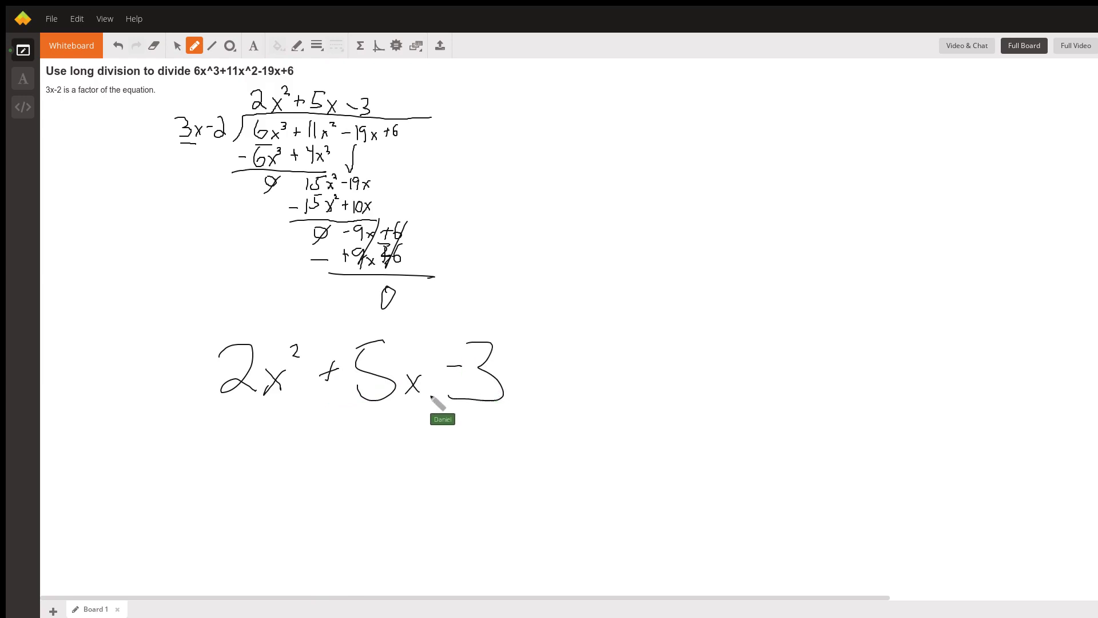
mouse_move(179, 331)
left_mouse_down()
mouse_move(278, 409)
mouse_move(545, 358)
mouse_move(141, 323)
left_mouse_up()
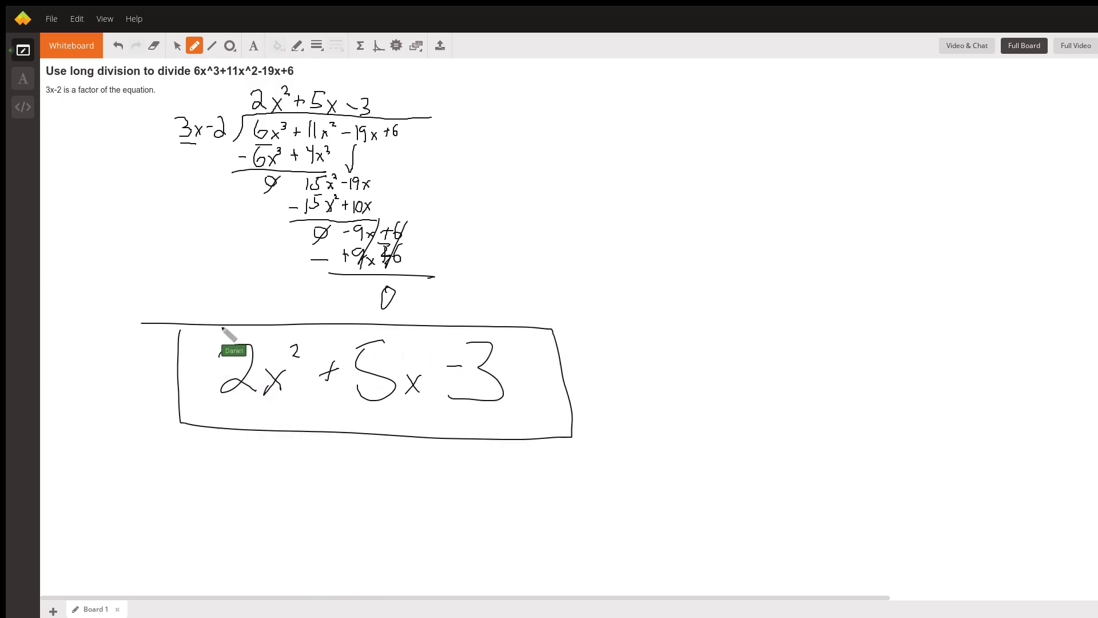